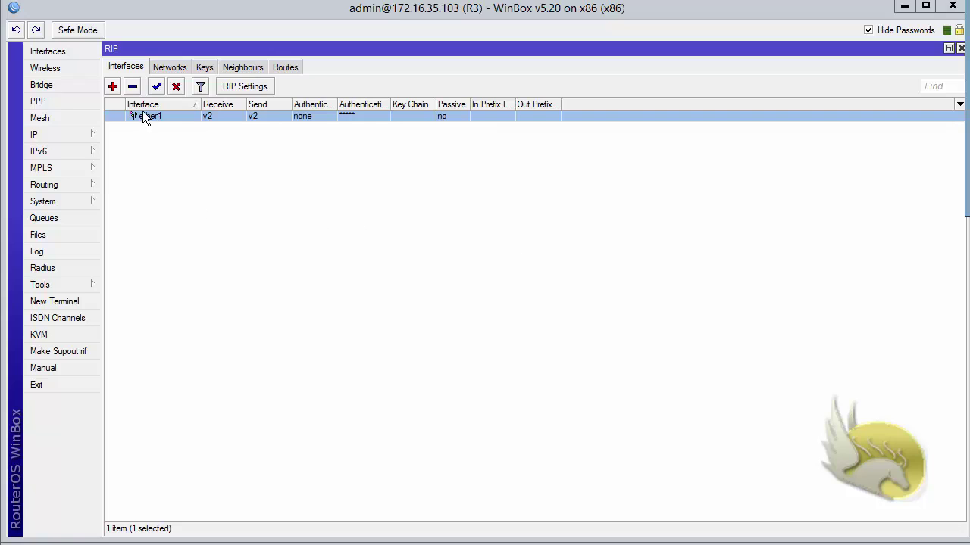
Step: Try md5 on ether1's RIP interface, find no key chain, and close without saving
{"action": "double_click", "coordinate": [144, 115]}
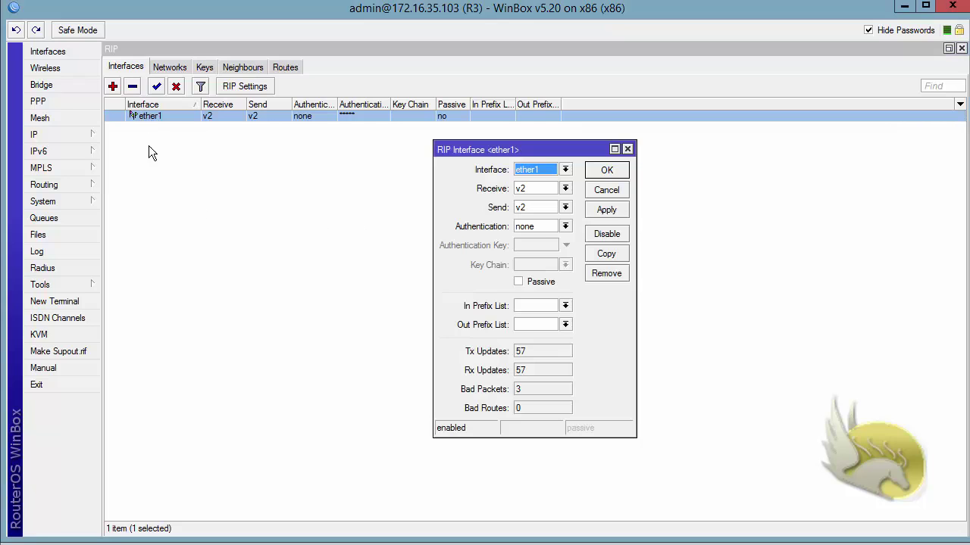
{"action": "left_click", "coordinate": [565, 227]}
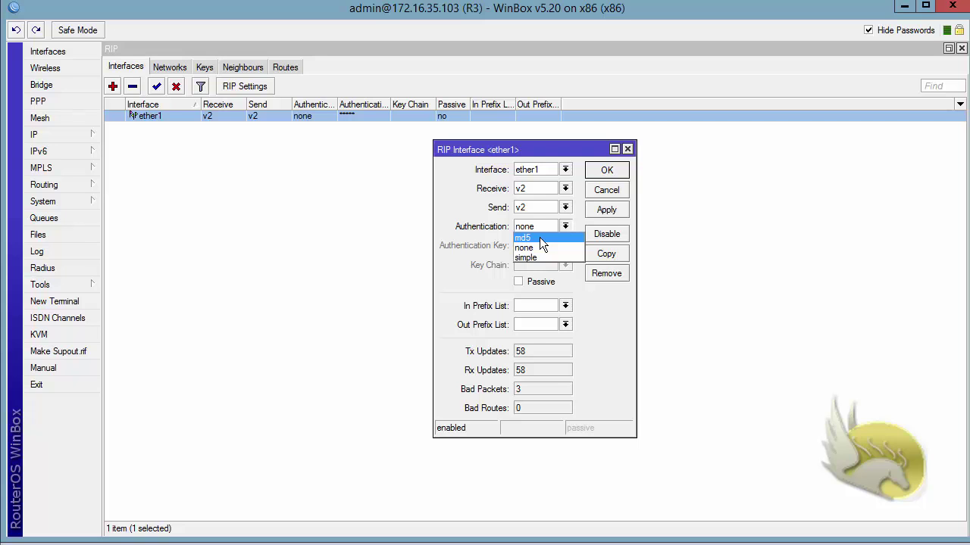
{"action": "left_click", "coordinate": [540, 239]}
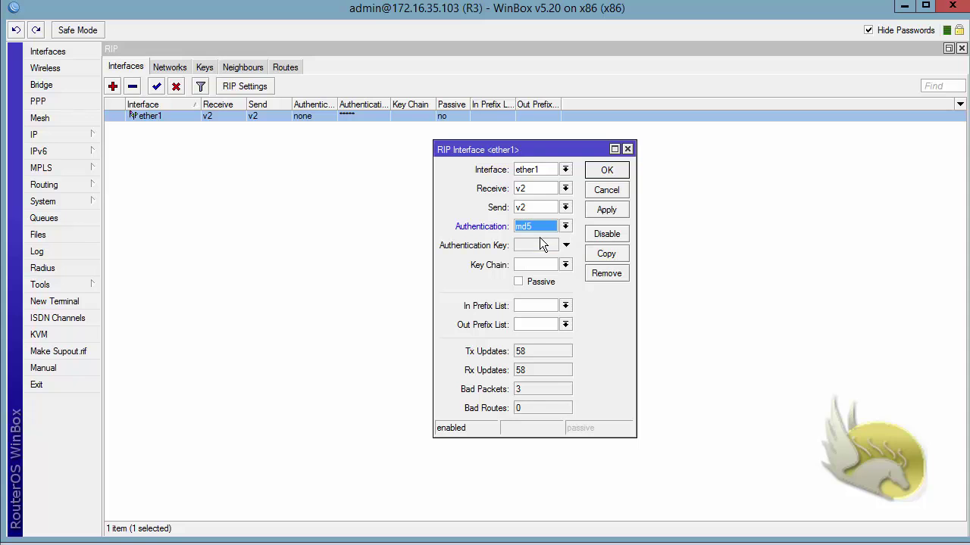
{"action": "left_click", "coordinate": [566, 265]}
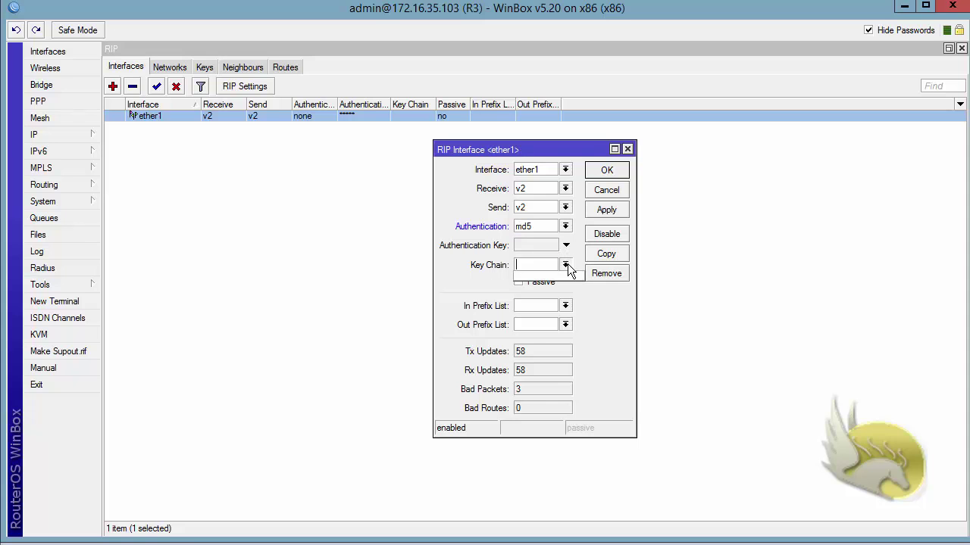
{"action": "left_click", "coordinate": [566, 265]}
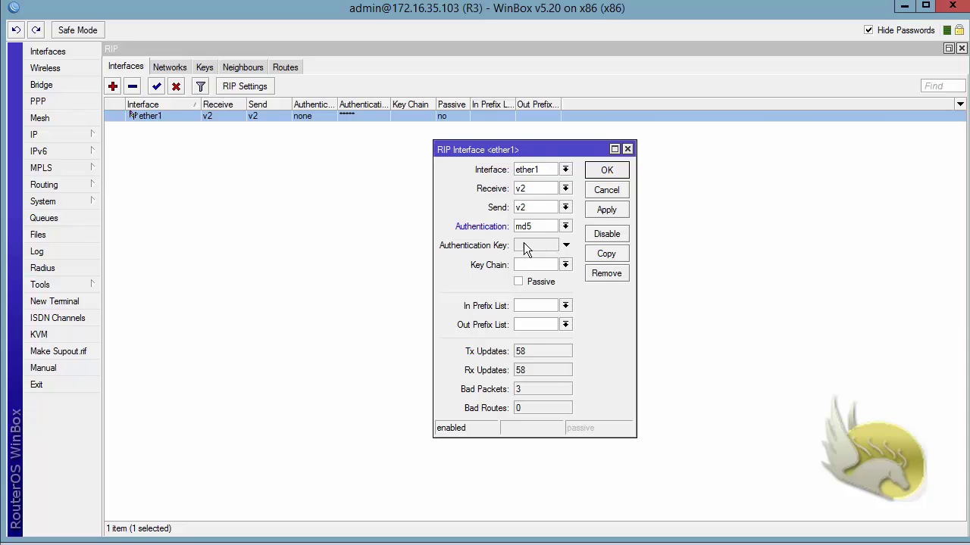
{"action": "left_click", "coordinate": [593, 195]}
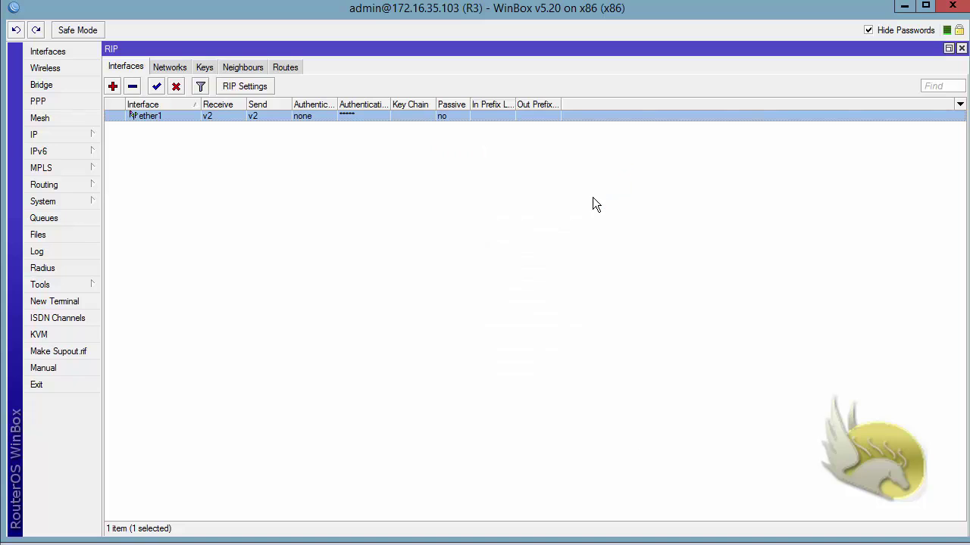
Step: Start a new RIP key in key chain RIP with key ID 1 and a shared key
{"action": "left_click", "coordinate": [205, 66]}
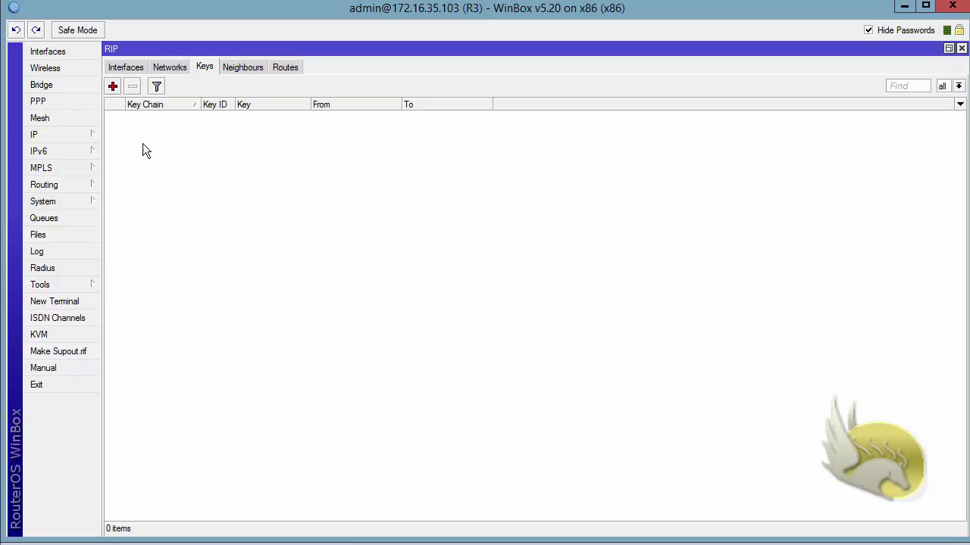
{"action": "left_click", "coordinate": [112, 87]}
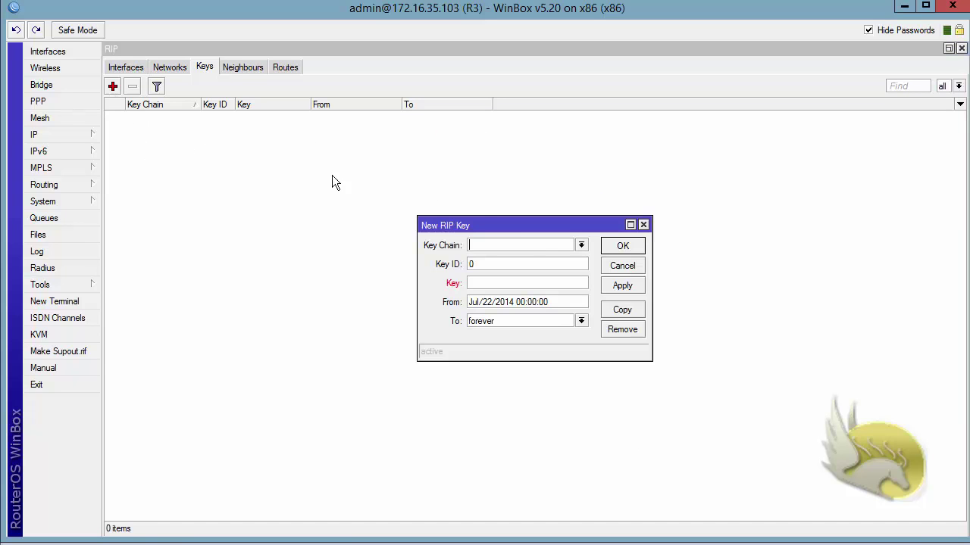
{"action": "left_click", "coordinate": [581, 244]}
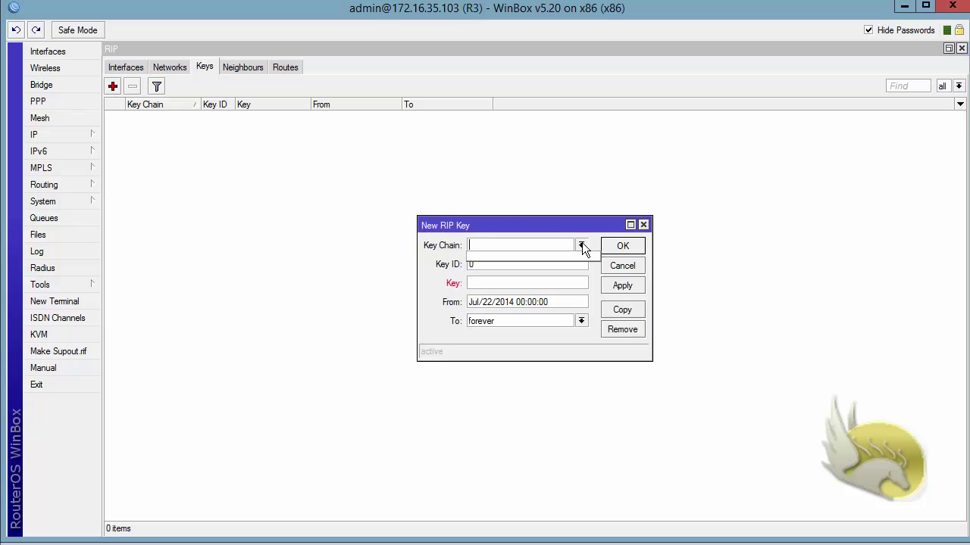
{"action": "left_click", "coordinate": [545, 231]}
{"action": "type", "text": "RIP"}
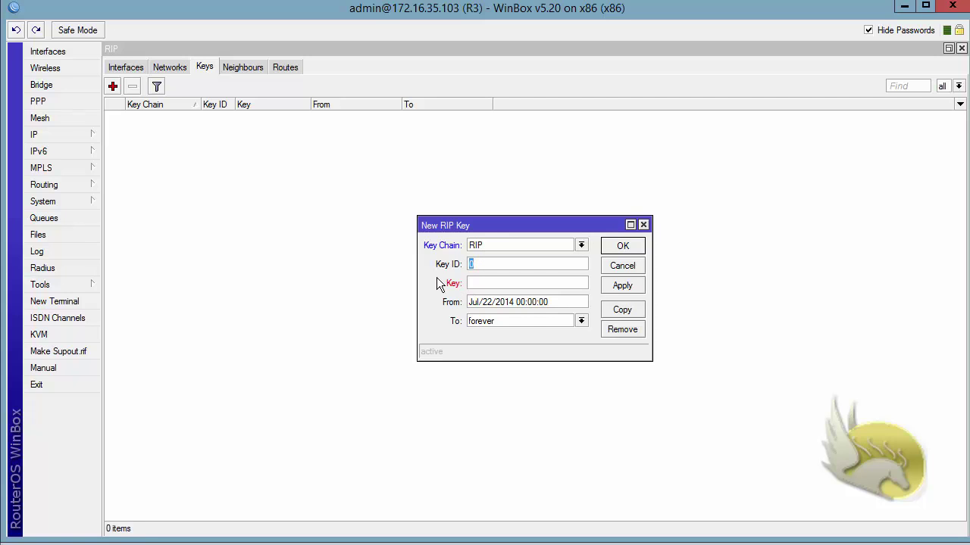
{"action": "key", "text": "BackSpace"}
{"action": "type", "text": "1"}
{"action": "left_click", "coordinate": [469, 285]}
{"action": "type", "text": "123456"}
Step: Keep the key valid from Jul/22/2014 forever and save it
{"action": "left_click_drag", "start_coordinate": [572, 302], "coordinate": [445, 310]}
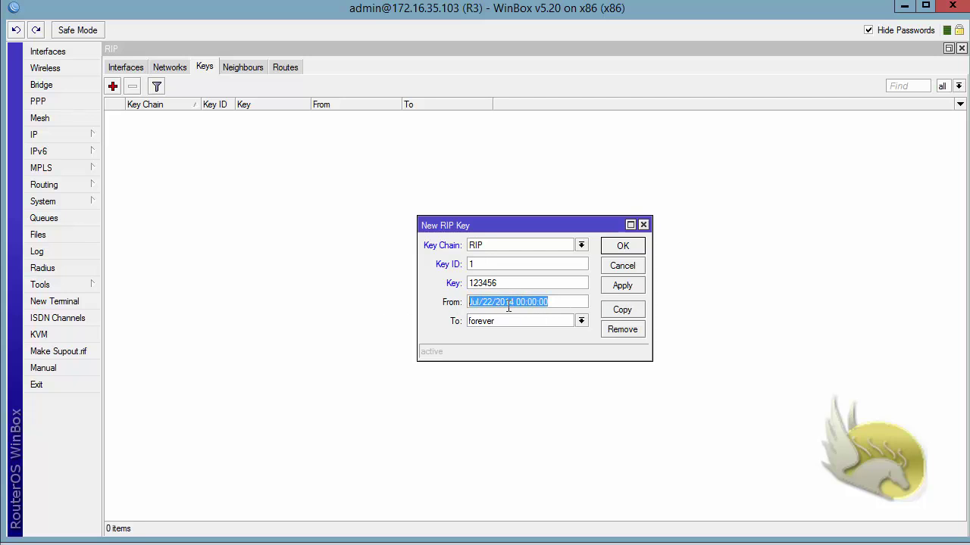
{"action": "left_click_drag", "start_coordinate": [551, 321], "coordinate": [389, 320]}
{"action": "left_click", "coordinate": [581, 321]}
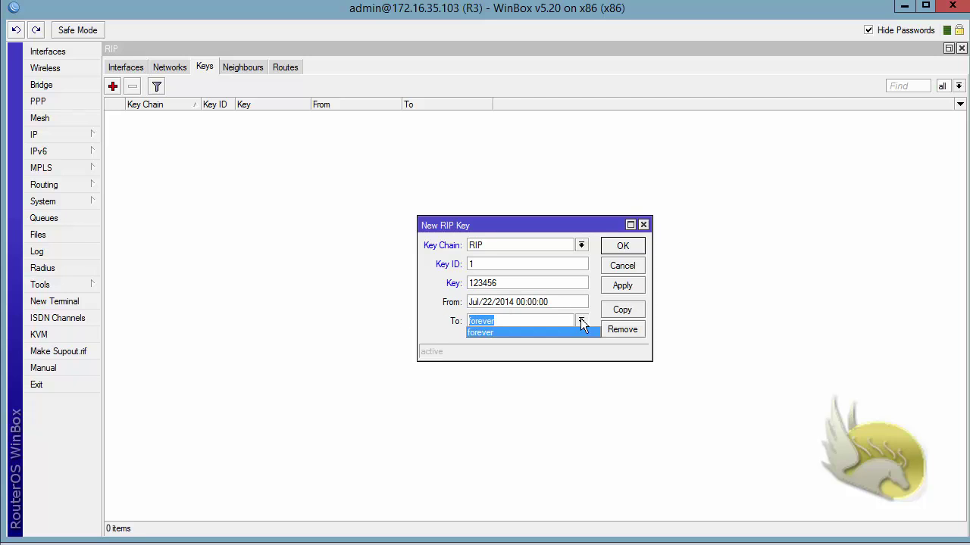
{"action": "left_click", "coordinate": [530, 332]}
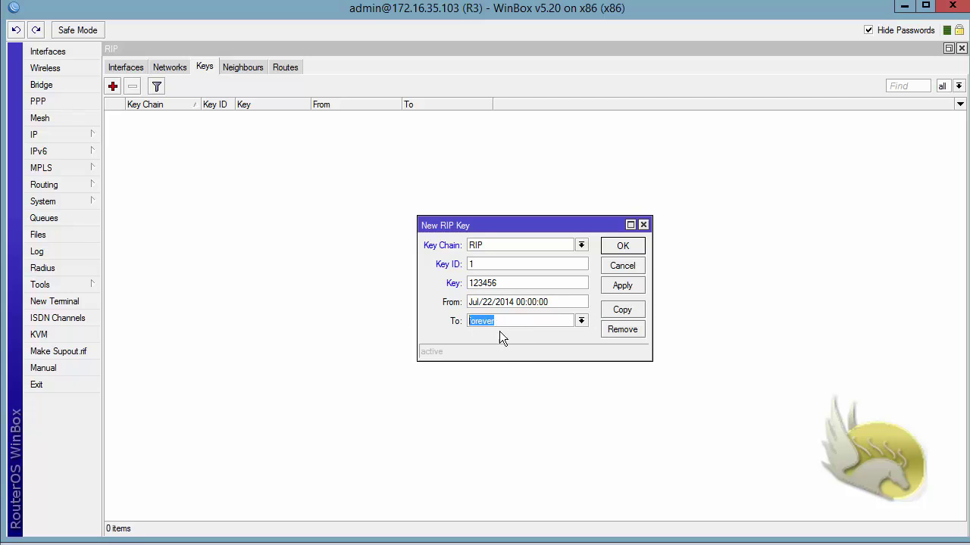
{"action": "left_click", "coordinate": [618, 253]}
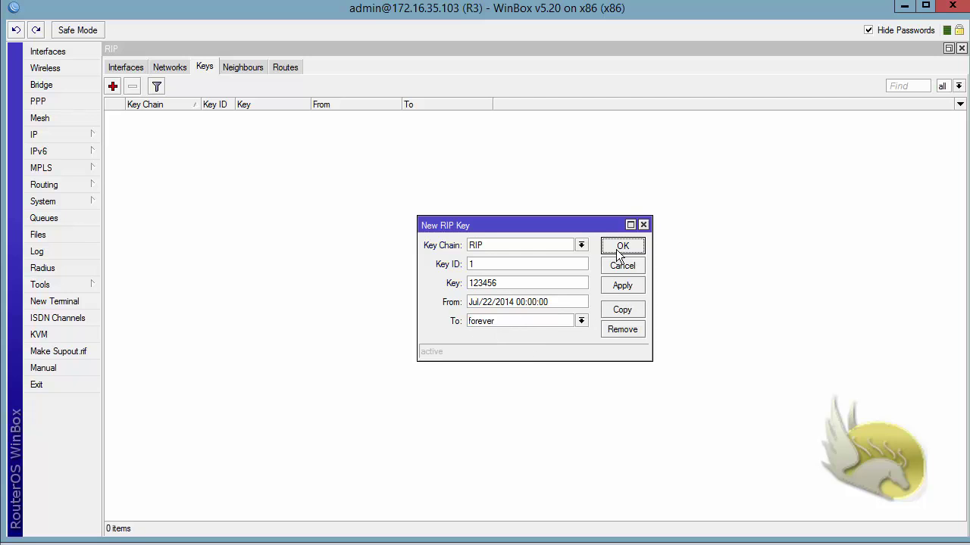
{"action": "left_click", "coordinate": [125, 68]}
Step: Set R3's ether1 RIP authentication to md5 with key chain RIP and save it
{"action": "double_click", "coordinate": [145, 117]}
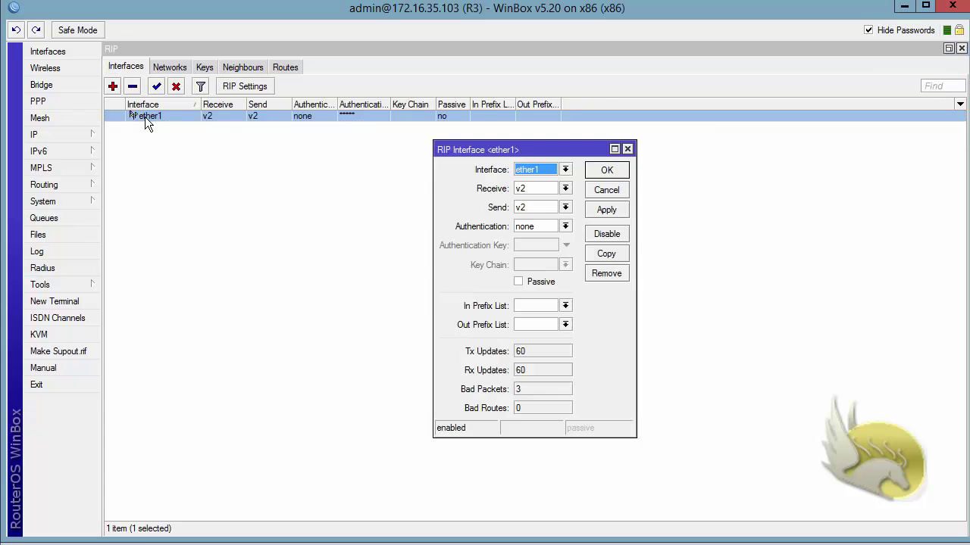
{"action": "left_click", "coordinate": [566, 225]}
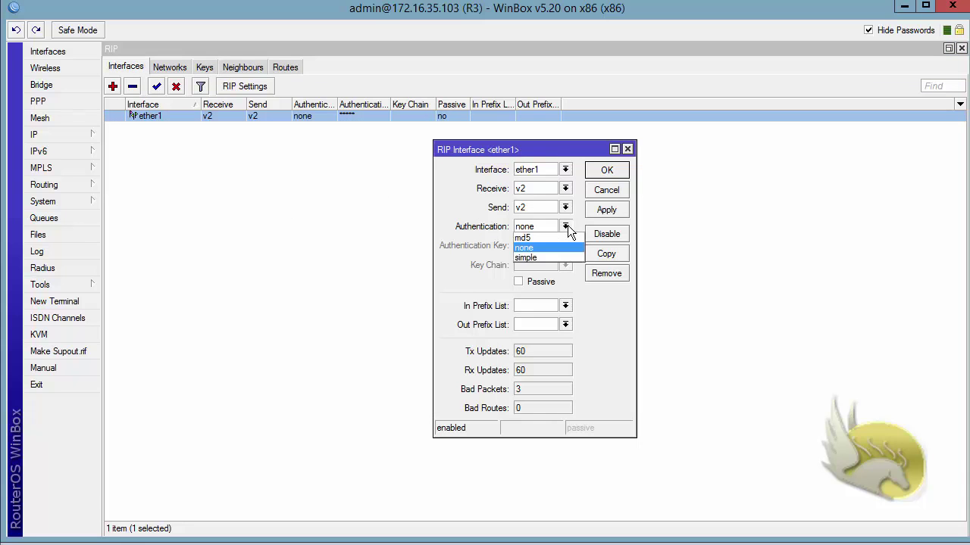
{"action": "left_click", "coordinate": [558, 238]}
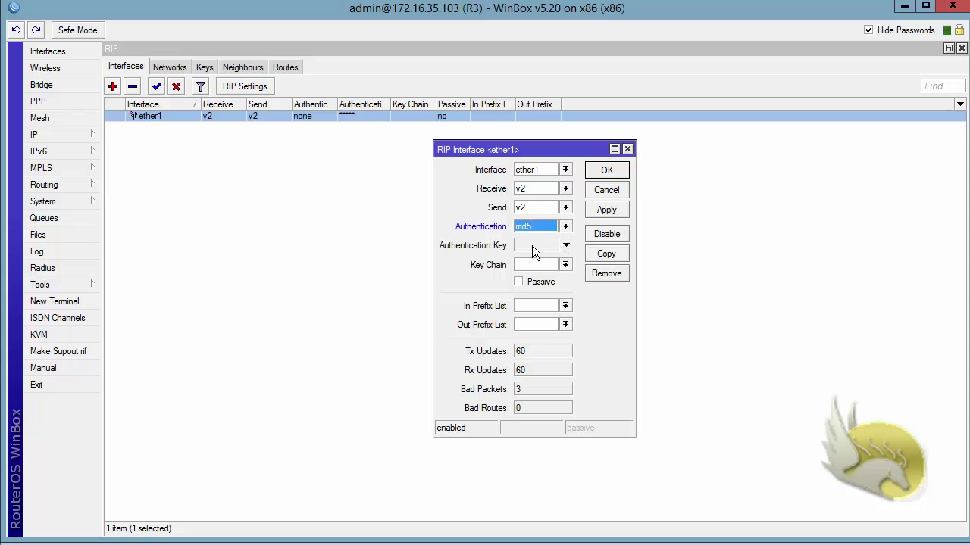
{"action": "left_click", "coordinate": [565, 265]}
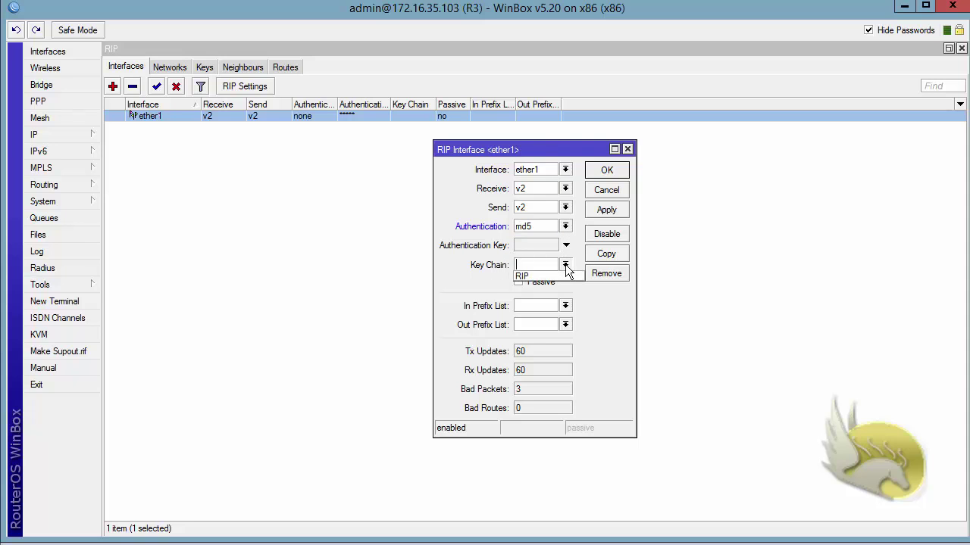
{"action": "left_click", "coordinate": [555, 276]}
{"action": "left_click", "coordinate": [605, 210]}
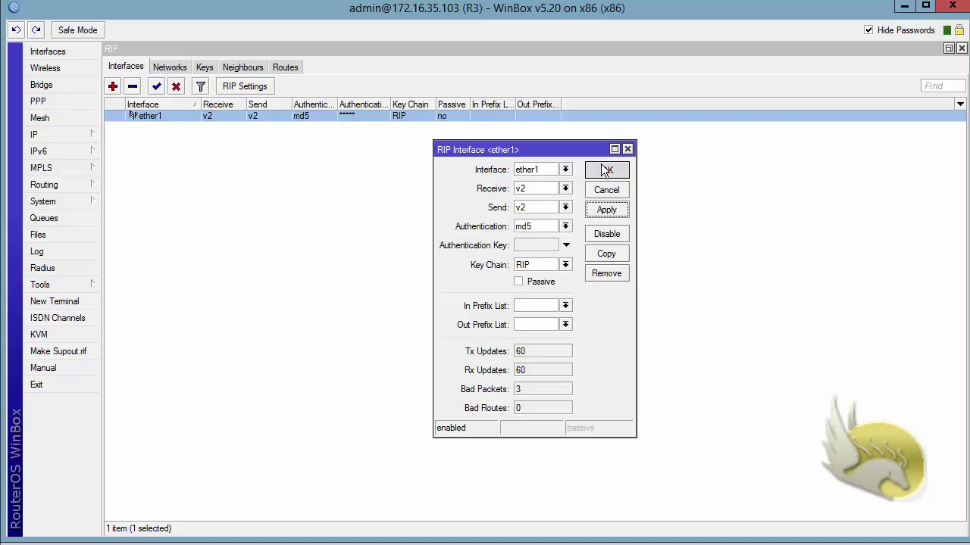
{"action": "left_click", "coordinate": [606, 170]}
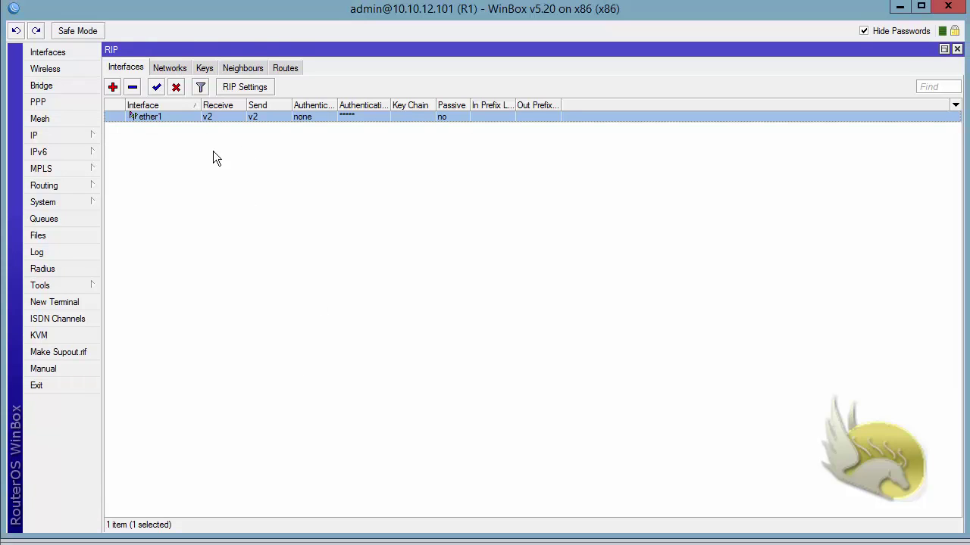
Step: On R1, add a RIP key with key chain RIP, key ID 1, and the shared key
{"action": "left_click", "coordinate": [203, 67]}
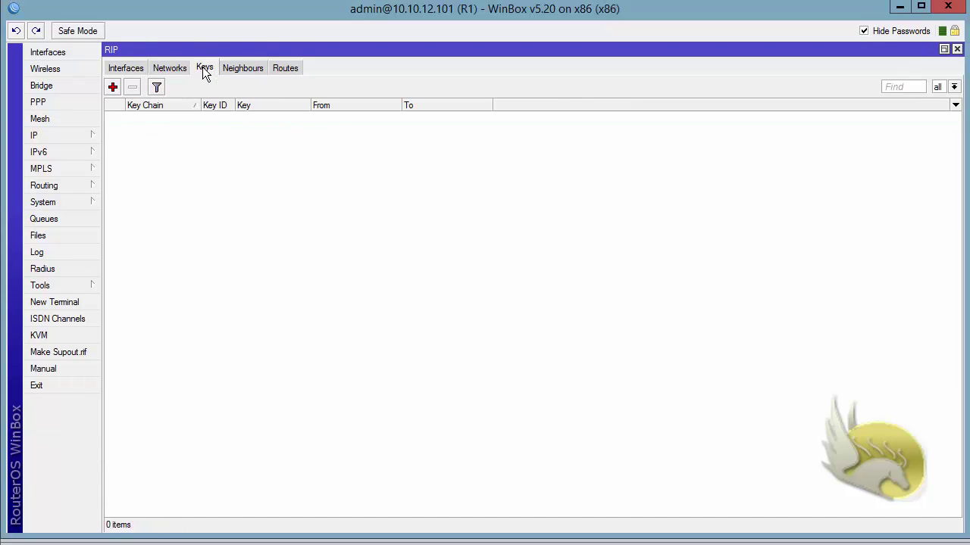
{"action": "left_click", "coordinate": [113, 87]}
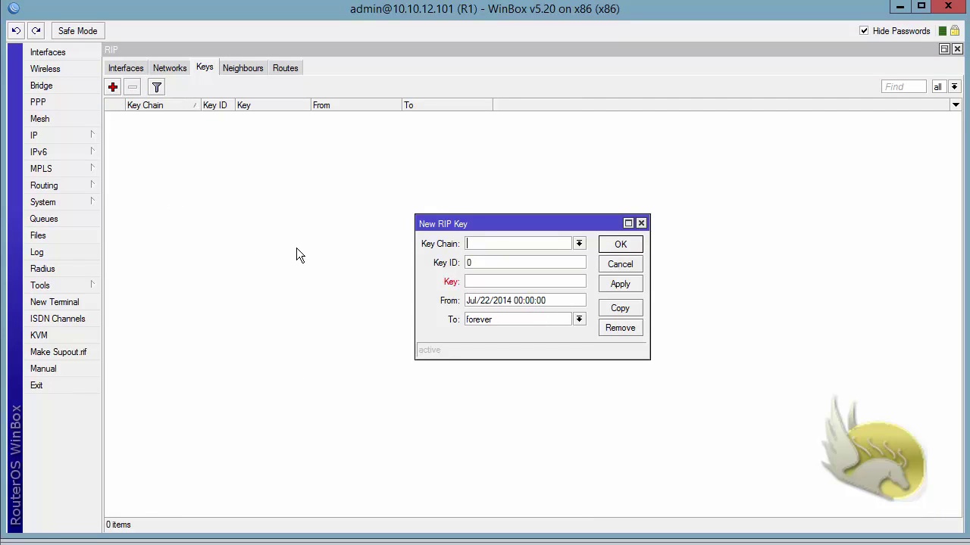
{"action": "type", "text": "RIP"}
{"action": "left_click", "coordinate": [494, 262]}
{"action": "type", "text": "1"}
{"action": "type", "text": "123456"}
{"action": "left_click", "coordinate": [614, 248]}
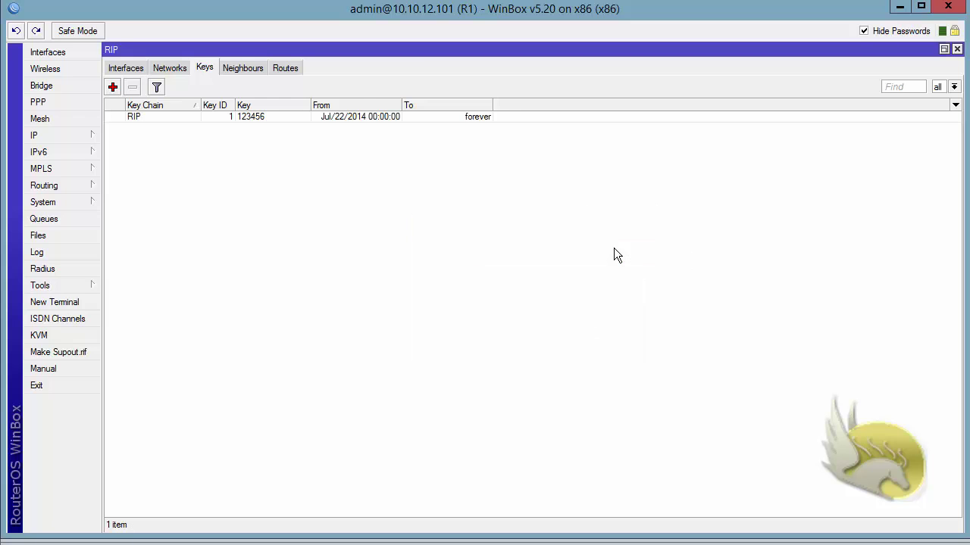
Step: Give R1's ether1 md5 RIP authentication with key chain RIP, then view the 8 RIP routes
{"action": "left_click", "coordinate": [125, 68]}
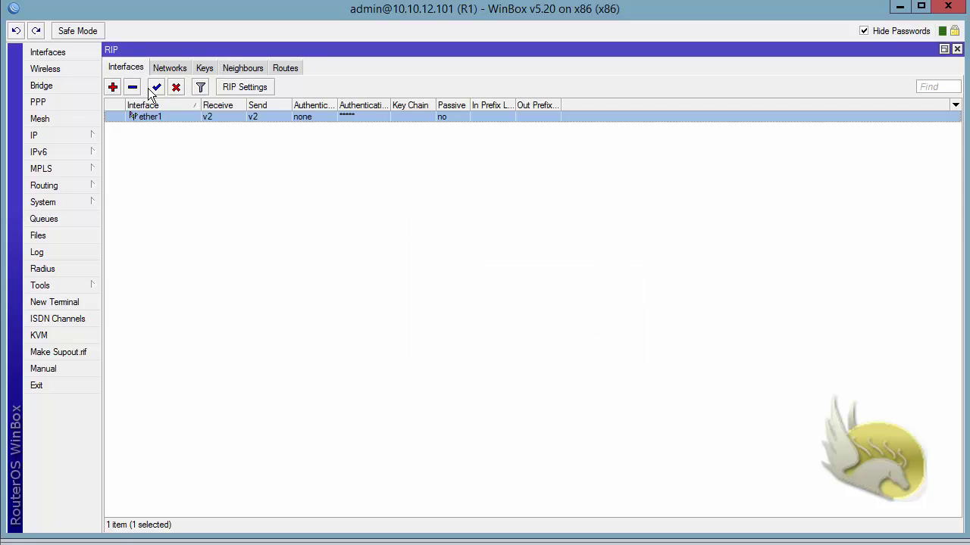
{"action": "double_click", "coordinate": [157, 118]}
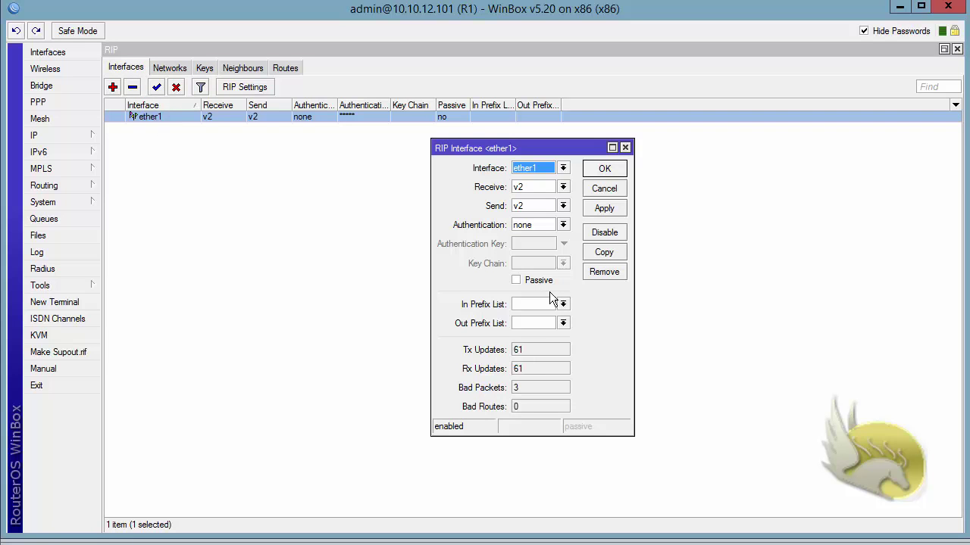
{"action": "left_click", "coordinate": [563, 226]}
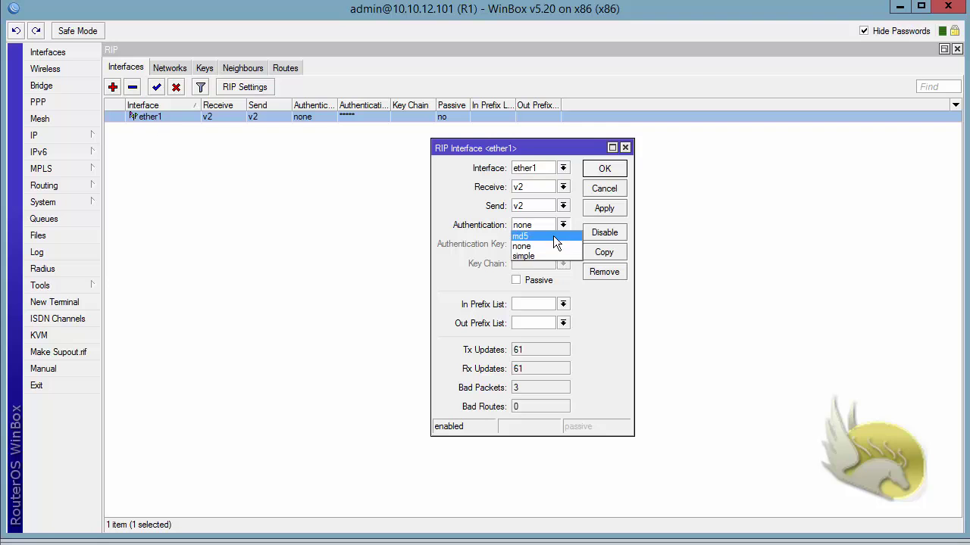
{"action": "left_click", "coordinate": [555, 237]}
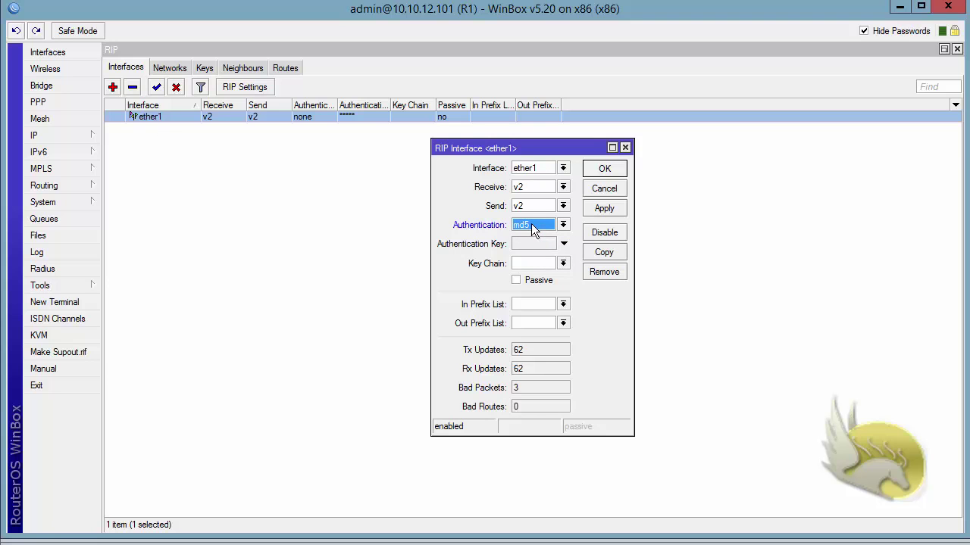
{"action": "left_click", "coordinate": [562, 264]}
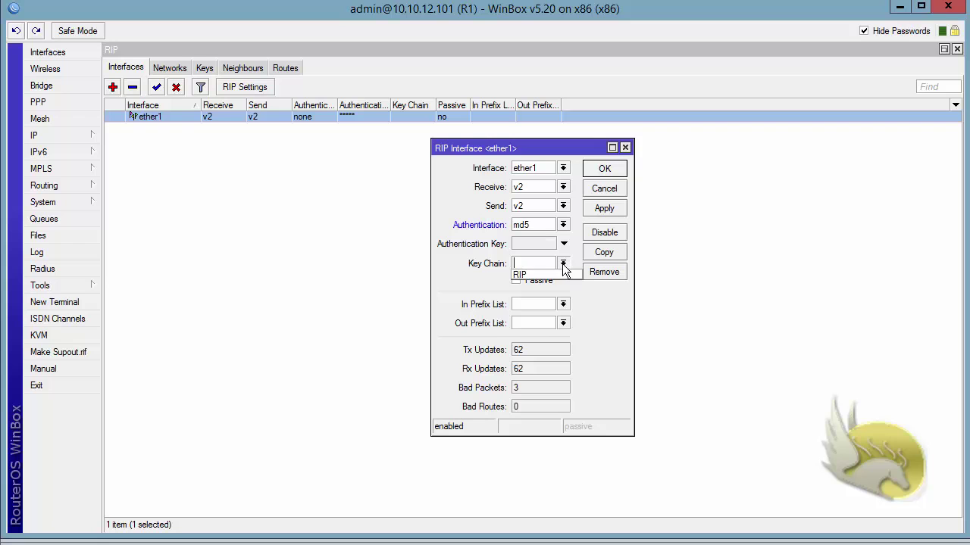
{"action": "left_click", "coordinate": [561, 273]}
{"action": "left_click", "coordinate": [597, 209]}
{"action": "left_click", "coordinate": [600, 174]}
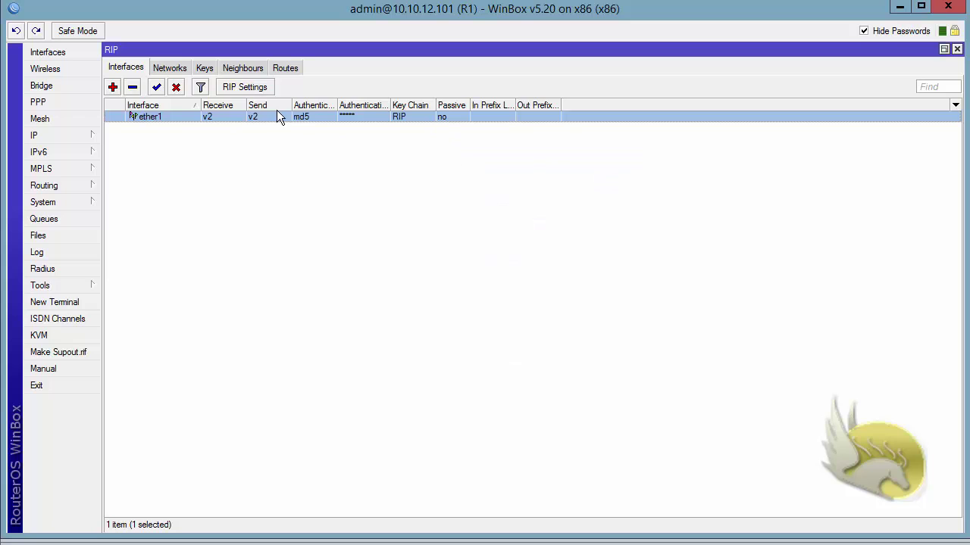
{"action": "left_click", "coordinate": [285, 68]}
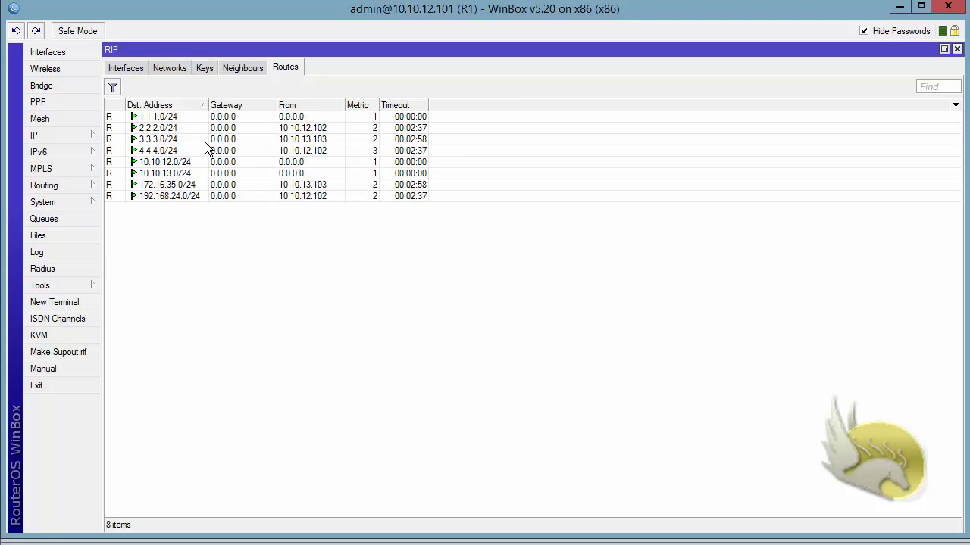
Step: Select the 3.3.3.0/24 route, then return to the RIP keys list
{"action": "left_click", "coordinate": [263, 139]}
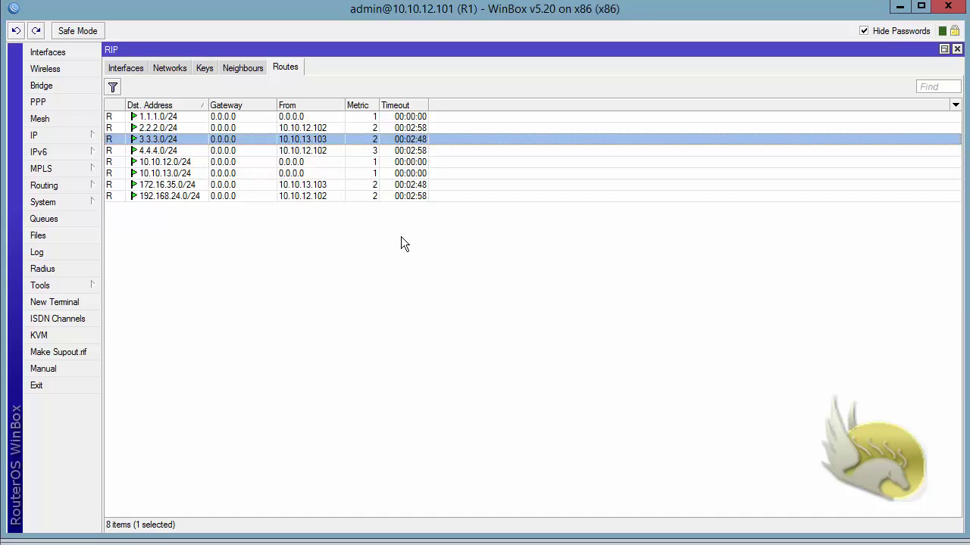
{"action": "left_click", "coordinate": [204, 67]}
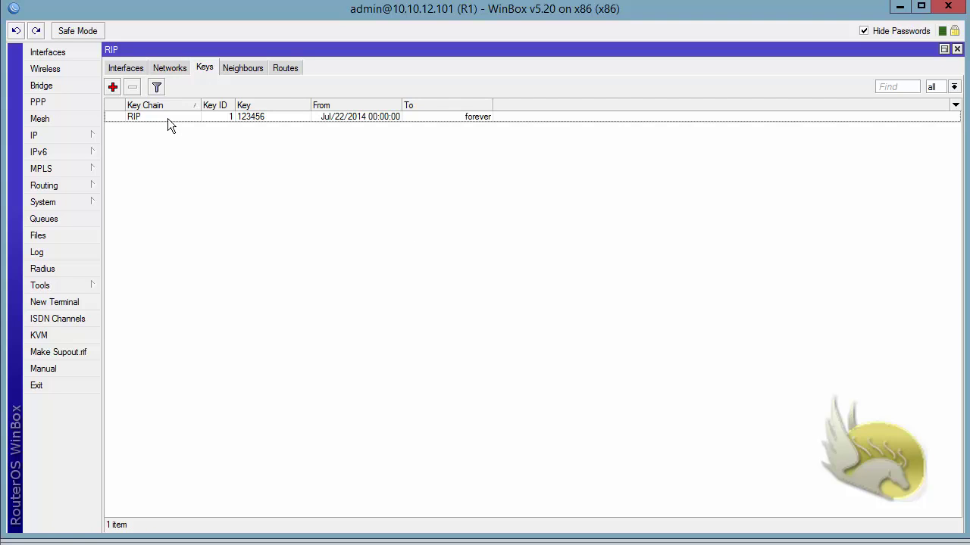
Step: Change the RIP key's ID to 11 and check the RIP routes list
{"action": "double_click", "coordinate": [168, 118]}
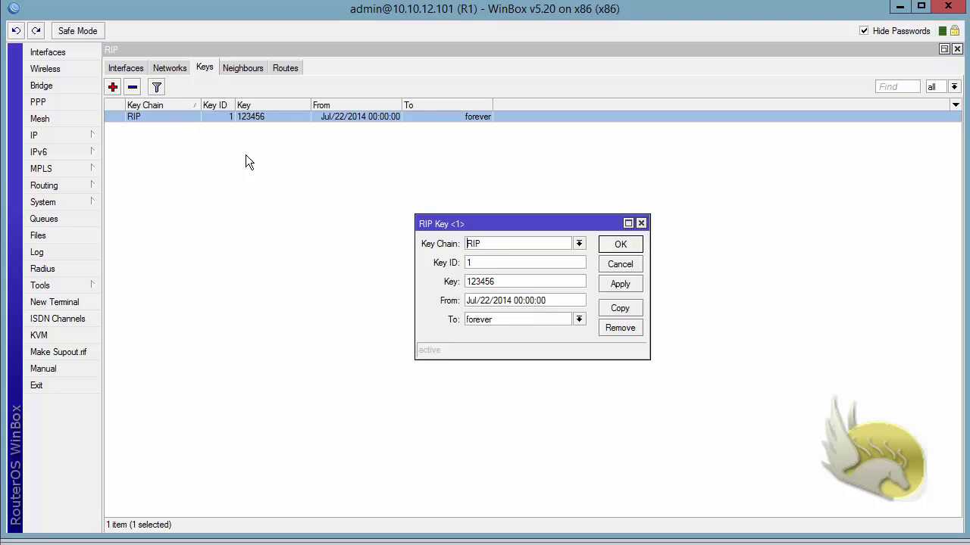
{"action": "left_click_drag", "start_coordinate": [485, 263], "coordinate": [394, 243]}
{"action": "type", "text": "11"}
{"action": "left_click", "coordinate": [621, 246]}
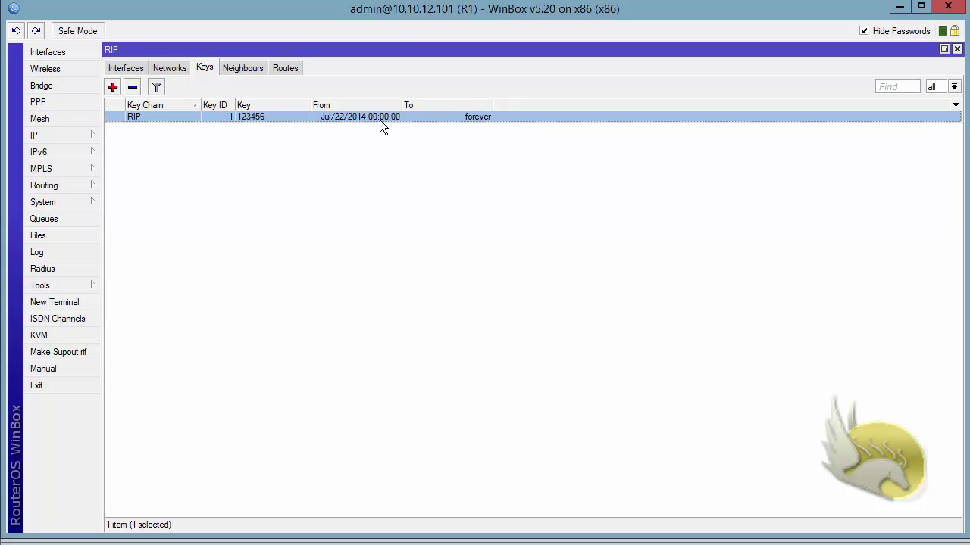
{"action": "left_click", "coordinate": [291, 68]}
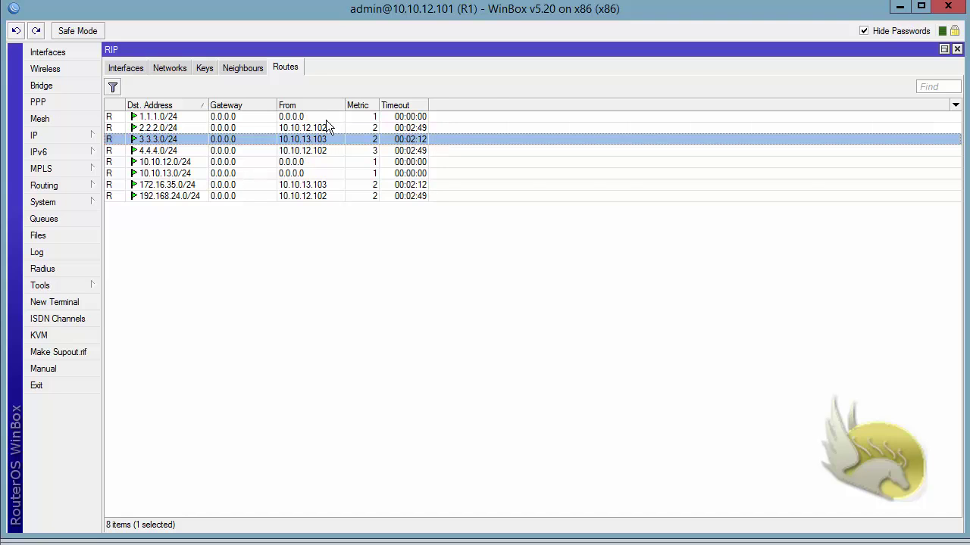
Step: Restore the RIP key ID to 1, recheck the routes, and return to the interfaces list
{"action": "left_click", "coordinate": [208, 72]}
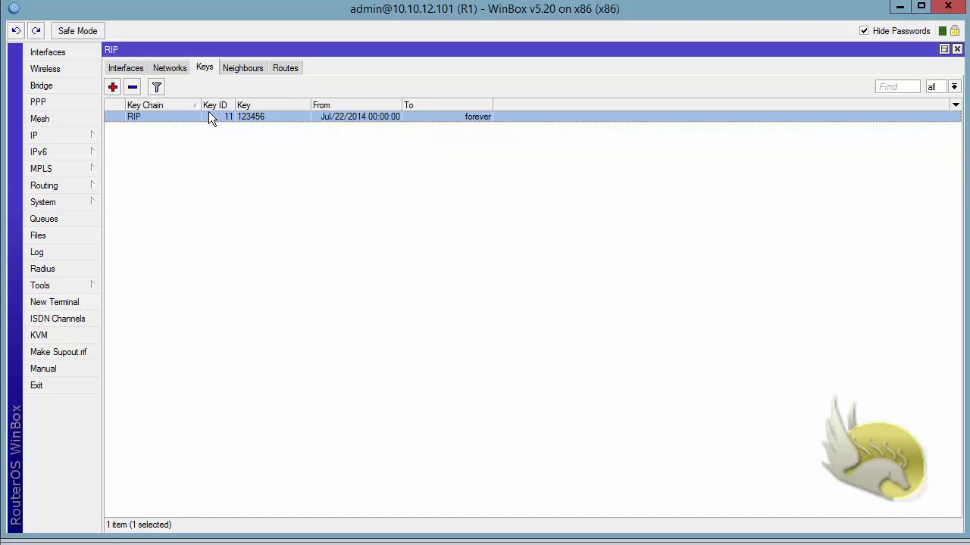
{"action": "double_click", "coordinate": [208, 114]}
{"action": "left_click", "coordinate": [494, 262]}
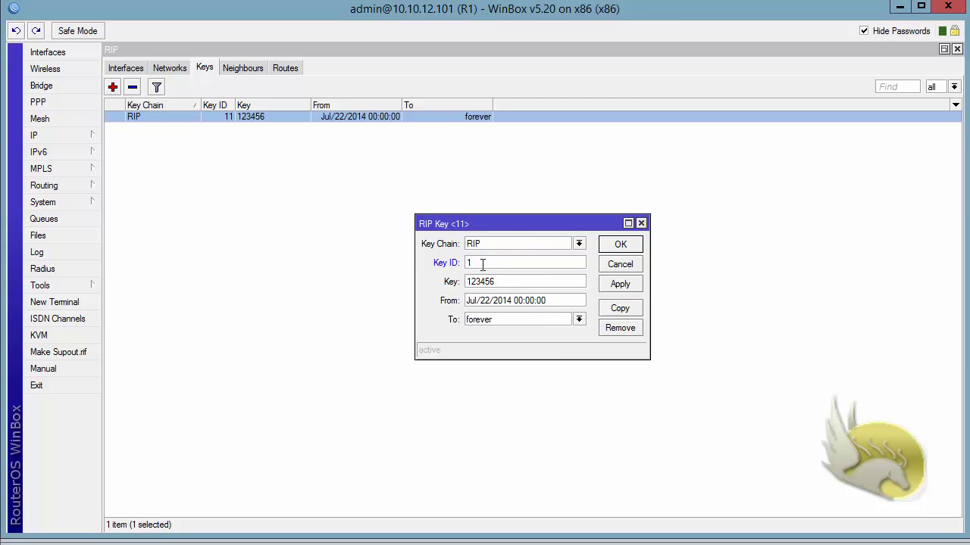
{"action": "left_click", "coordinate": [615, 244]}
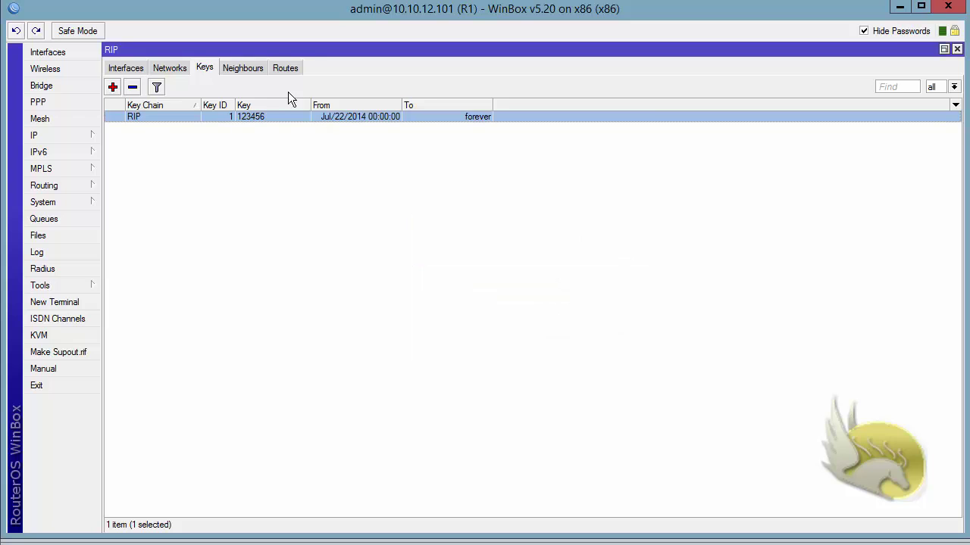
{"action": "left_click", "coordinate": [284, 68]}
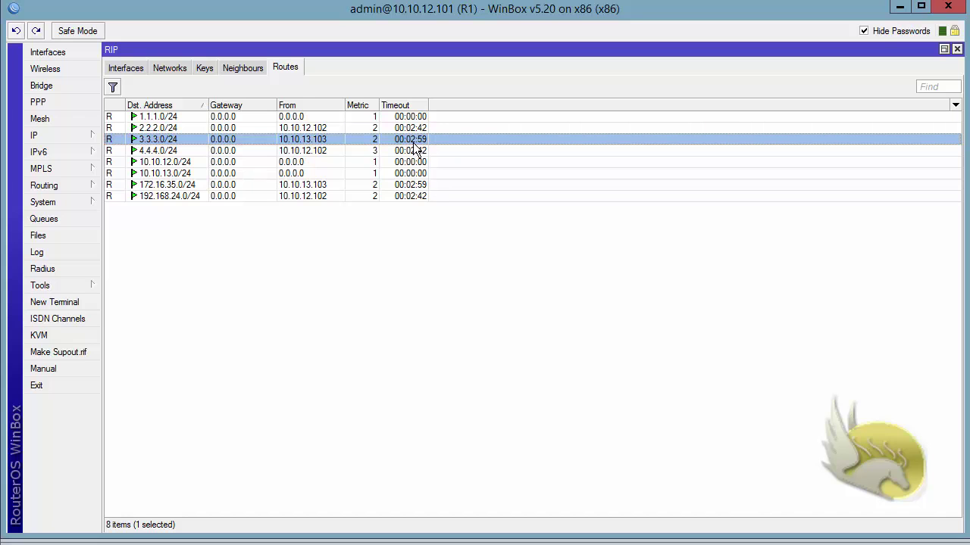
{"action": "left_click", "coordinate": [129, 68]}
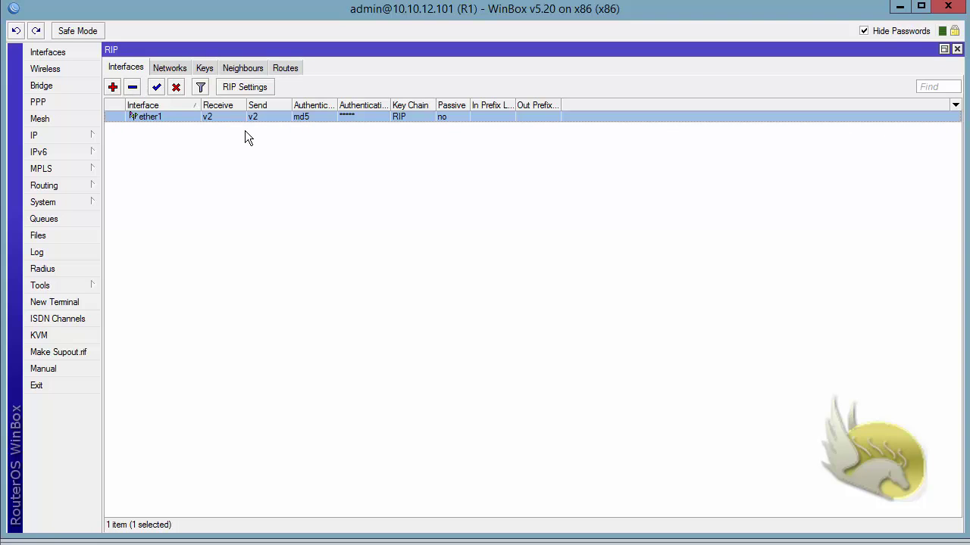